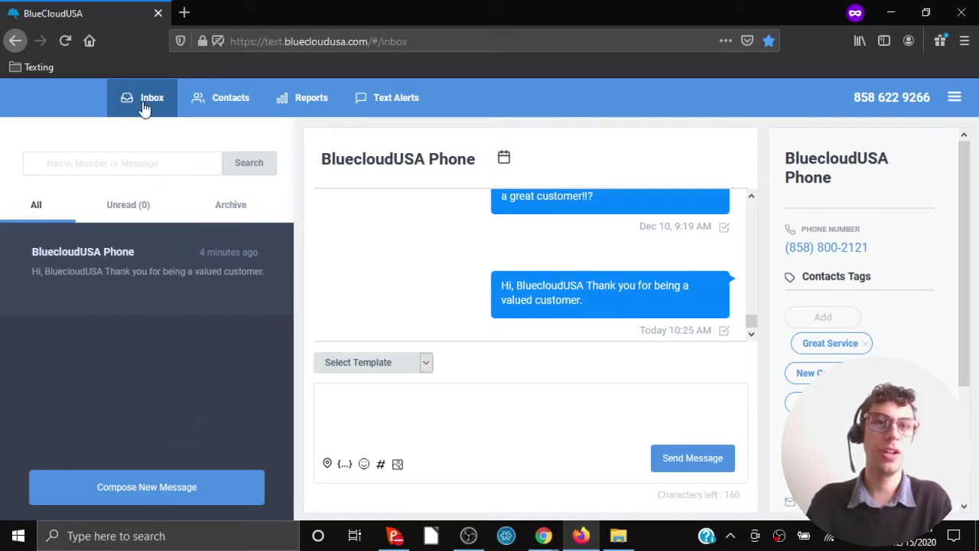
# Open a blank Compose Message form from the inbox.
pyautogui.click(174, 488)
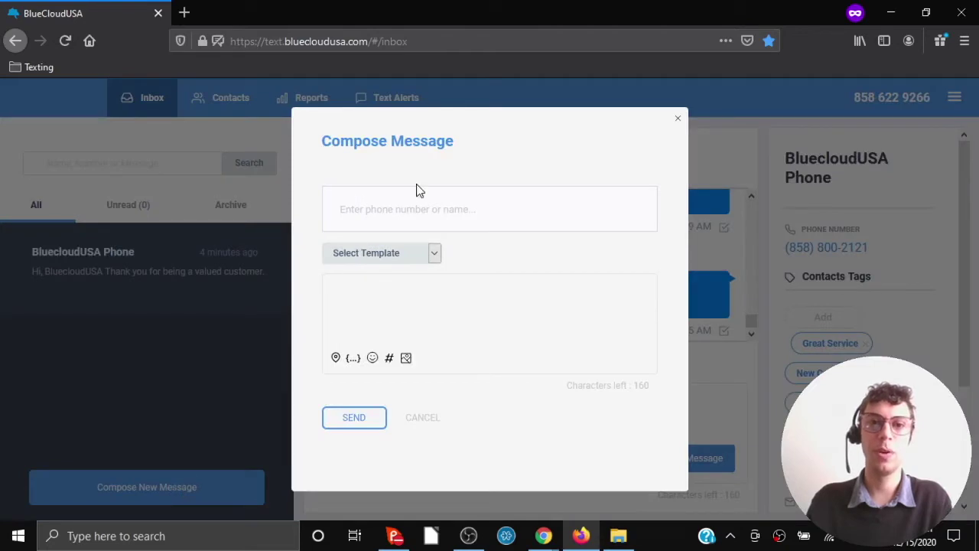
# Text BluecloudUSA Phone: 'congratulations on your new phone system! We're so happy to have you!'.
pyautogui.click(417, 207)
pyautogui.write('858')
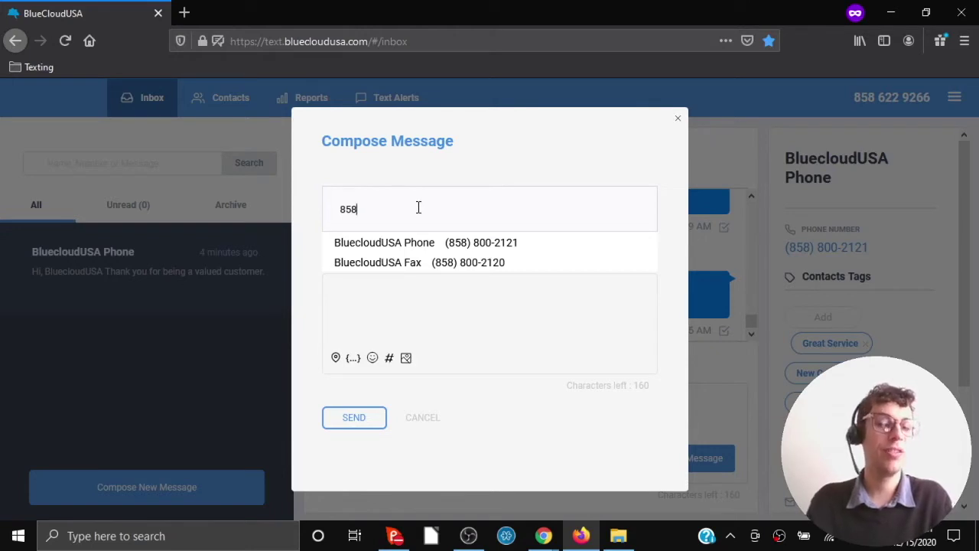
pyautogui.click(395, 242)
pyautogui.click(392, 286)
pyautogui.write('Hi,')
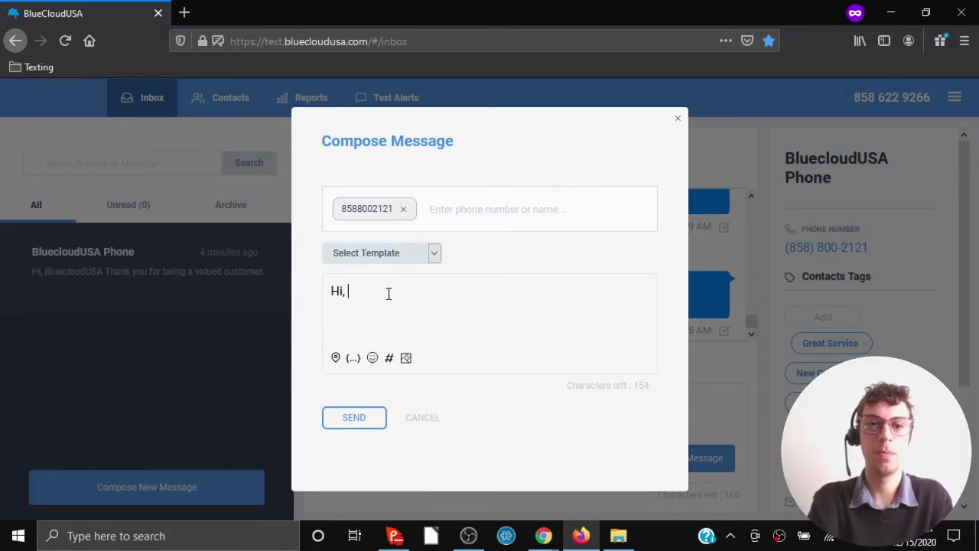
pyautogui.write('congratula')
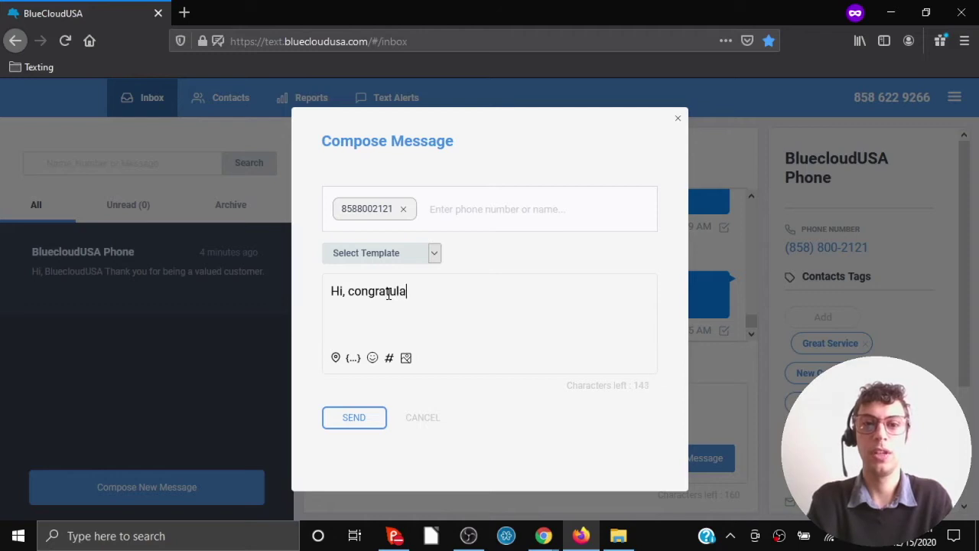
pyautogui.write('tions on your n')
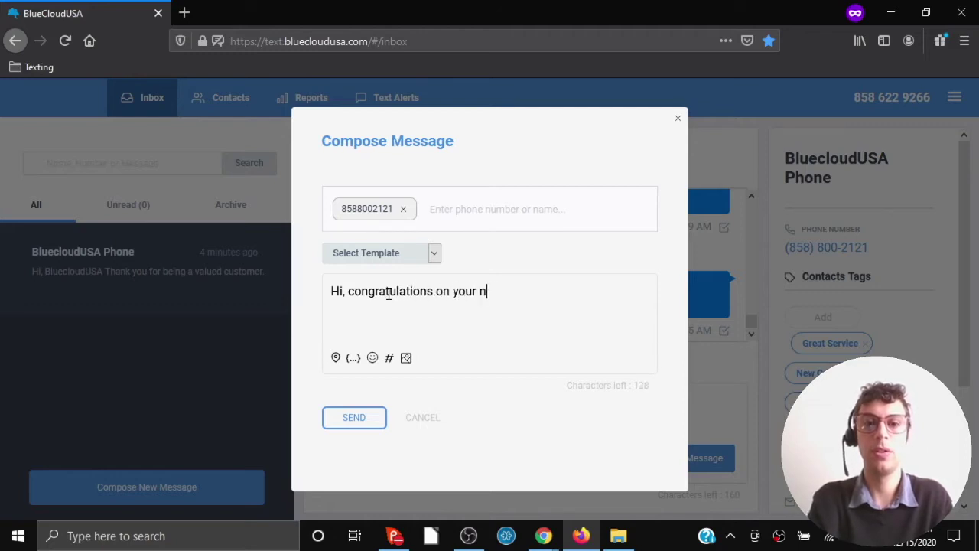
pyautogui.write('ew phone system')
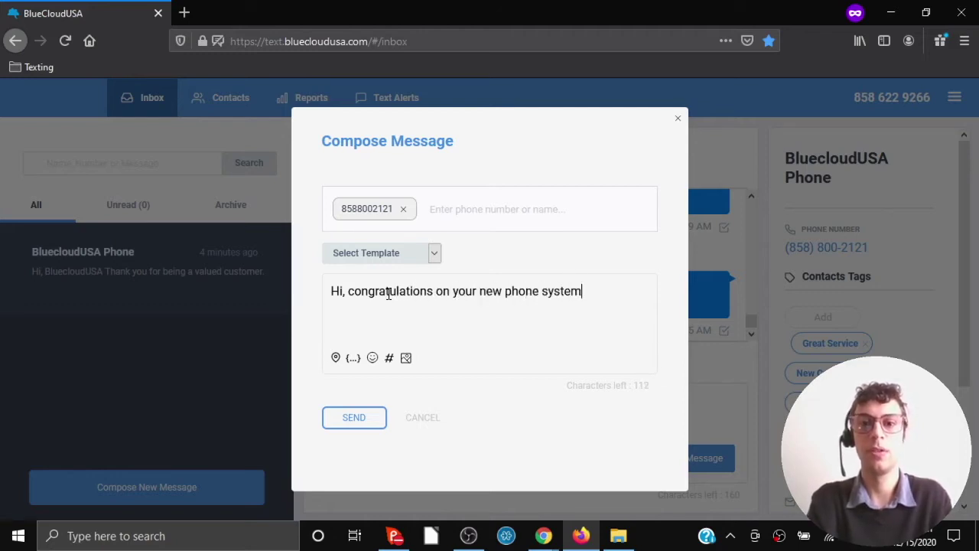
pyautogui.write("! We're ")
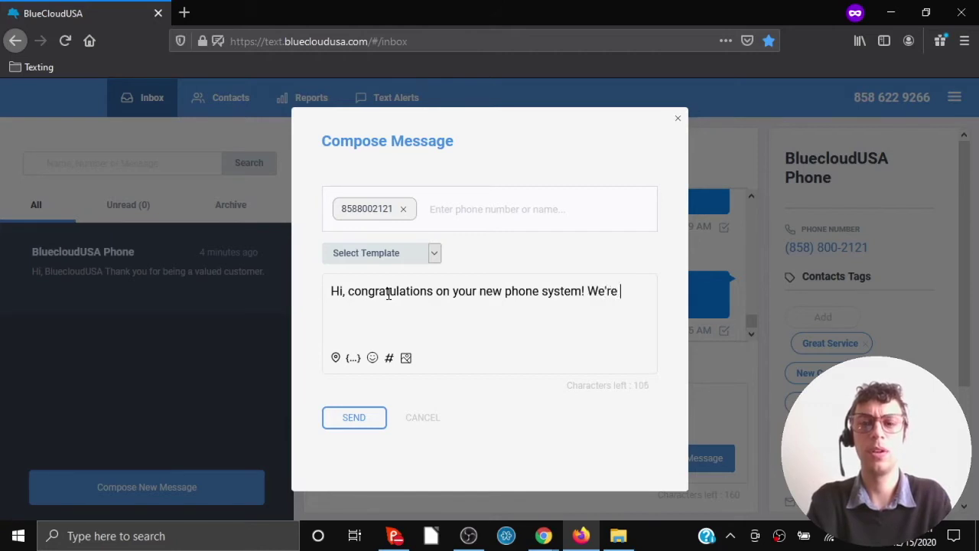
pyautogui.write('so happy to have ')
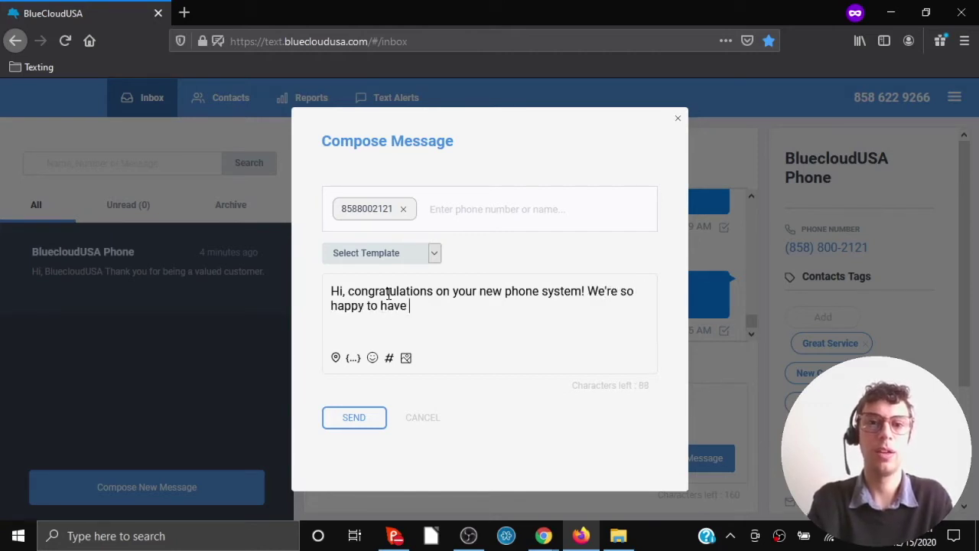
pyautogui.write('you!')
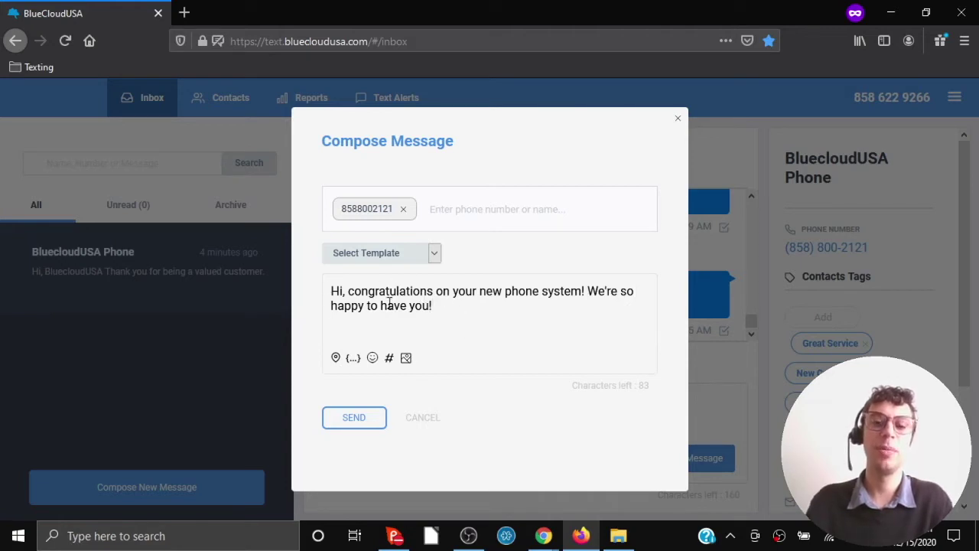
pyautogui.click(360, 420)
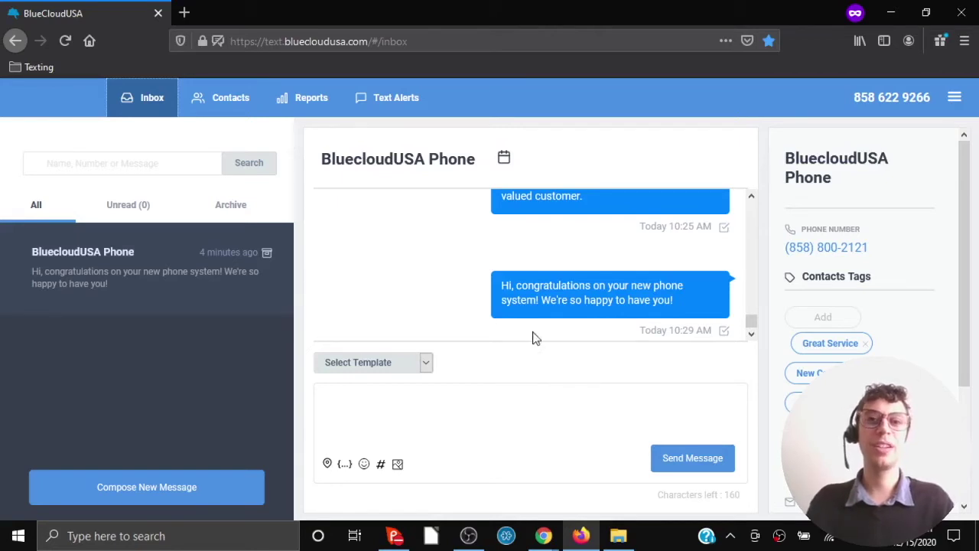
pyautogui.click(390, 107)
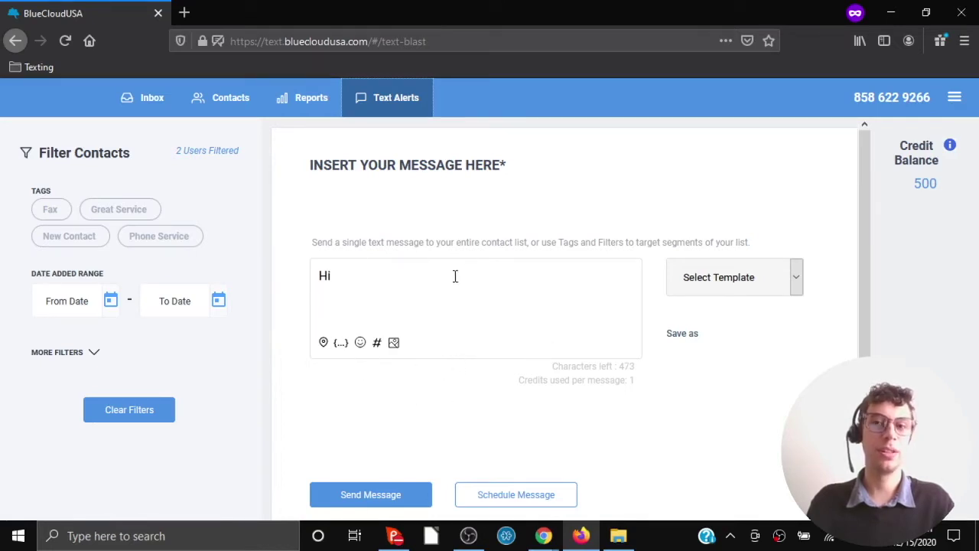
# Insert the First Name tag right after 'Hi' so the draft reads 'Hi %FNAME%'.
pyautogui.click(367, 277)
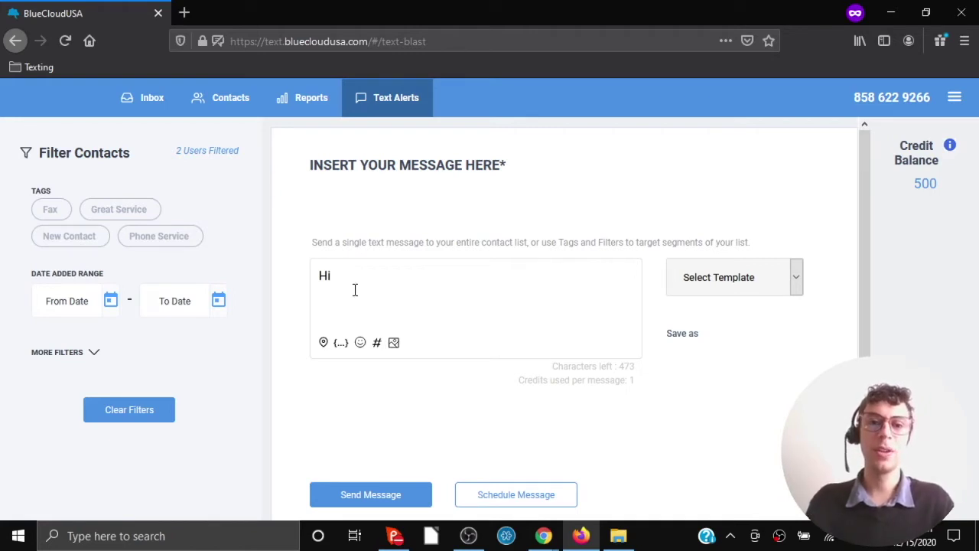
pyautogui.click(340, 344)
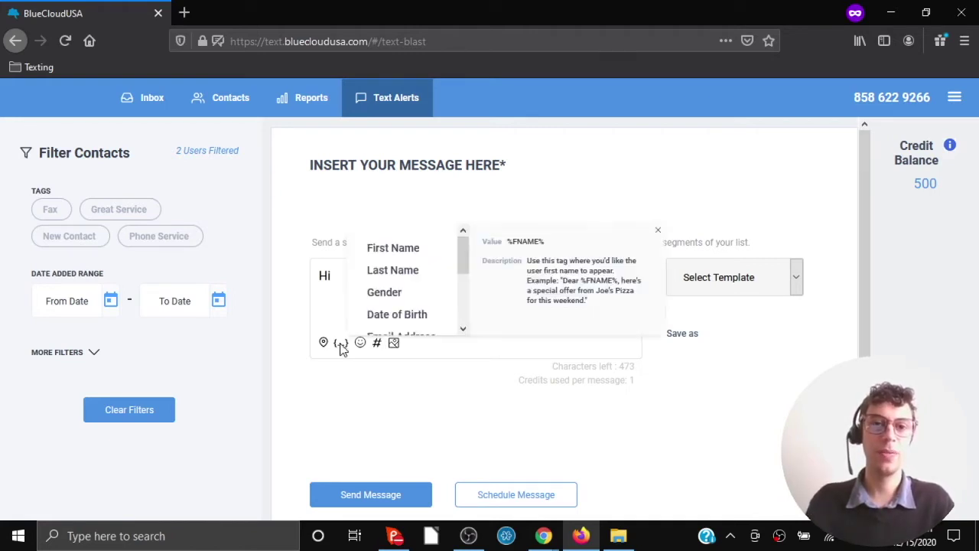
pyautogui.click(390, 247)
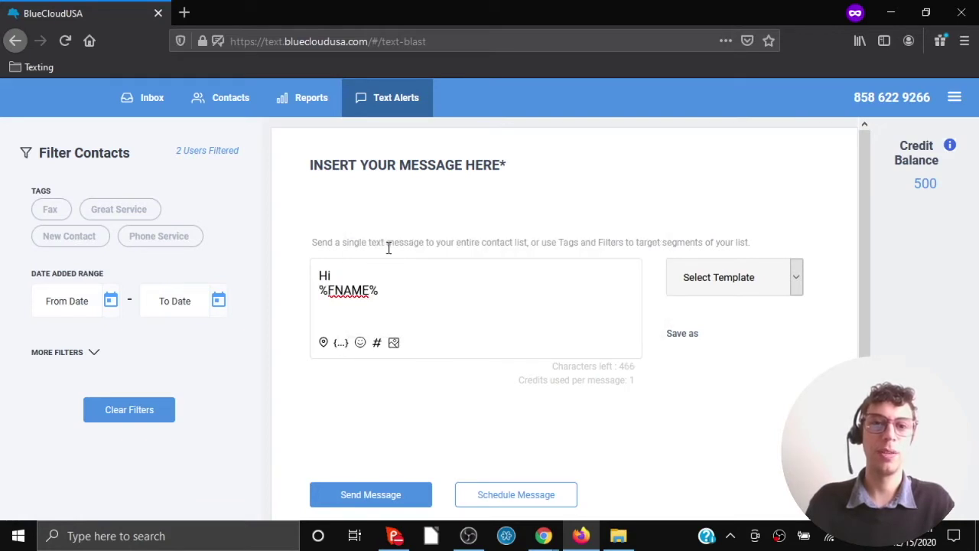
pyautogui.click(390, 271)
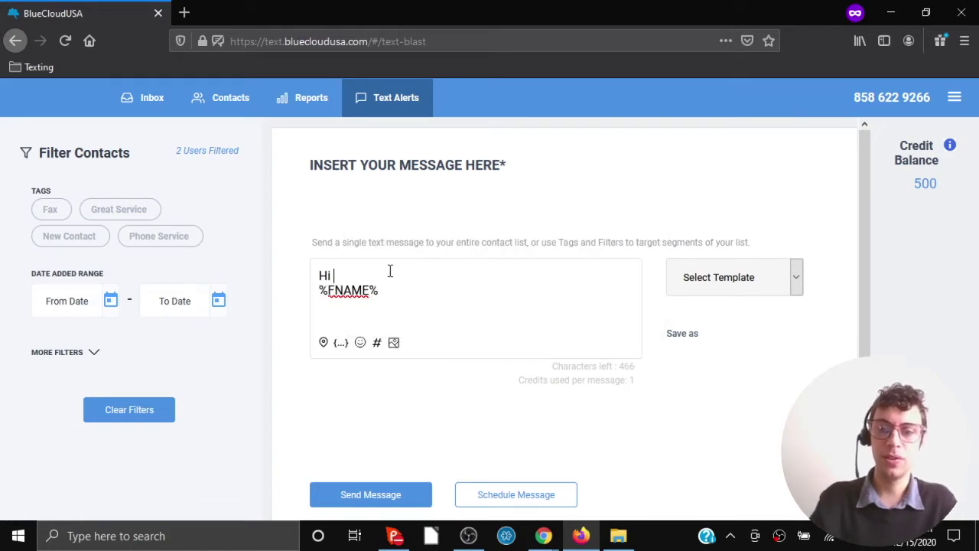
pyautogui.press('Delete')
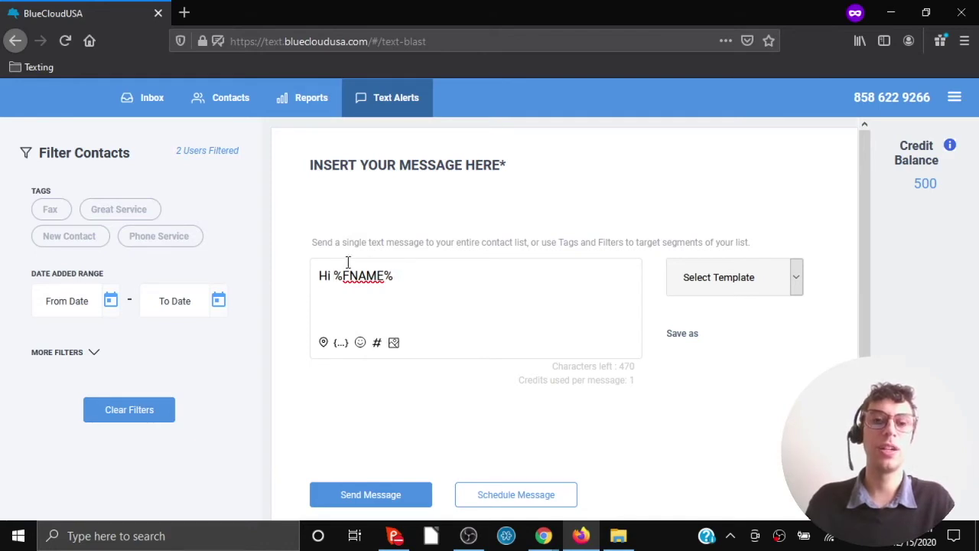
# Browse the personalization tag list and close it without adding another tag.
pyautogui.click(340, 344)
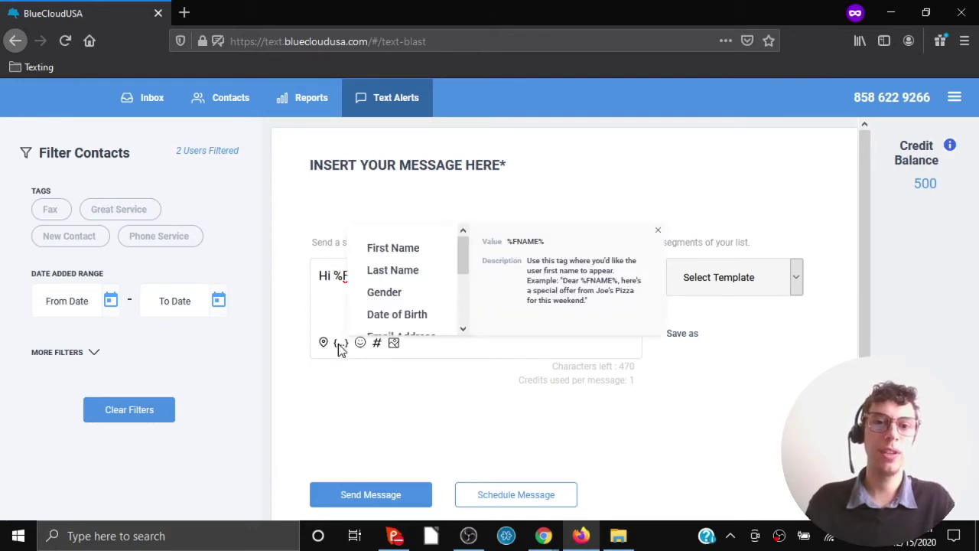
pyautogui.scroll(-1, 417, 285)
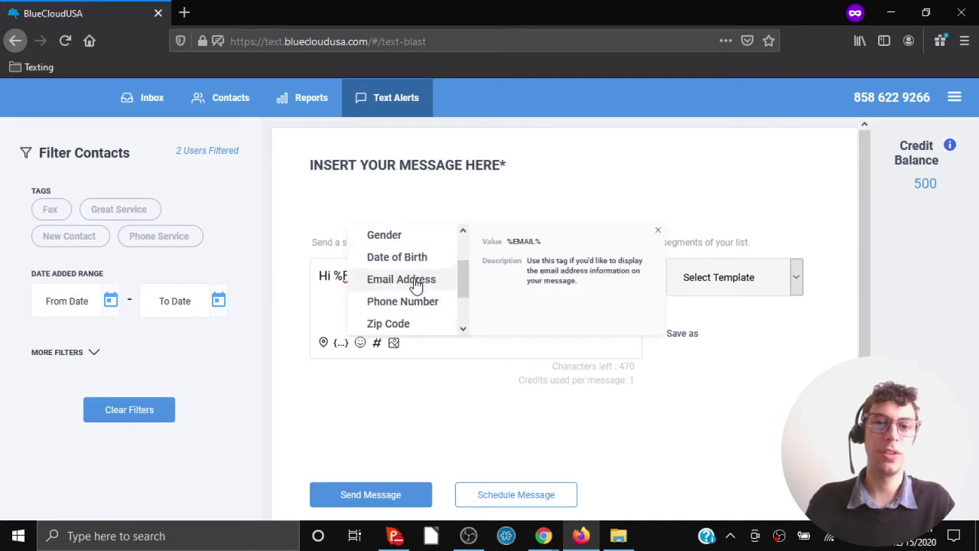
pyautogui.scroll(-1, 416, 283)
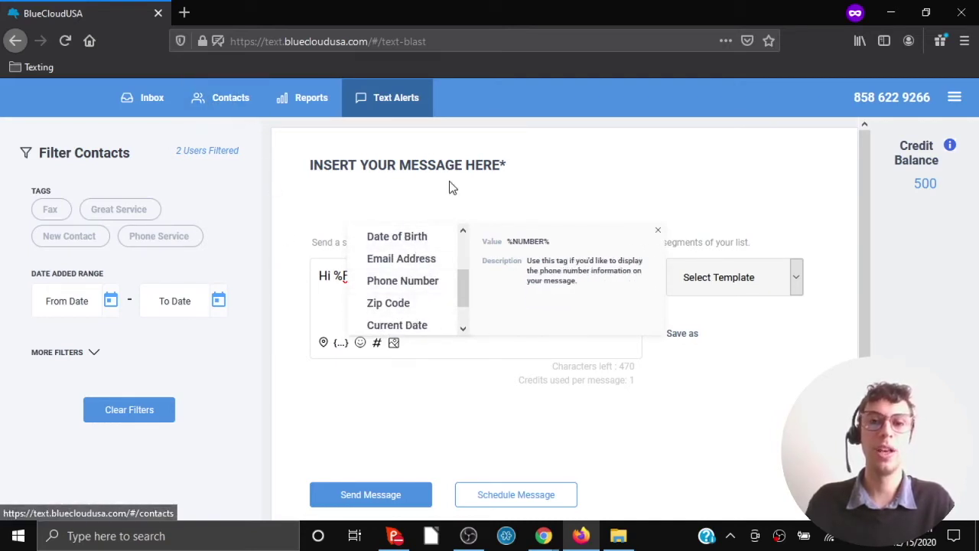
pyautogui.click(656, 231)
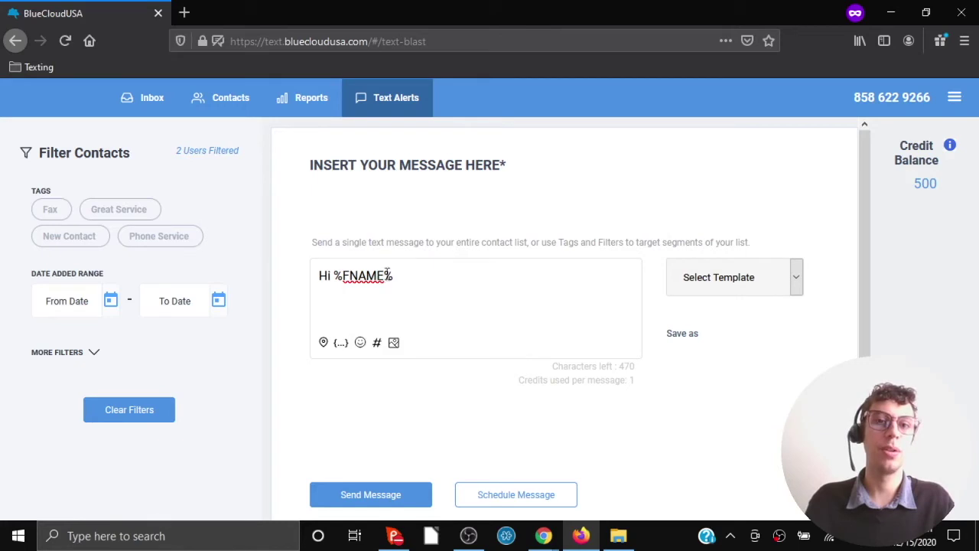
# Continue the alert with ', congratulations on your new phone system! Welcome to the group!'.
pyautogui.write(', congratulations ')
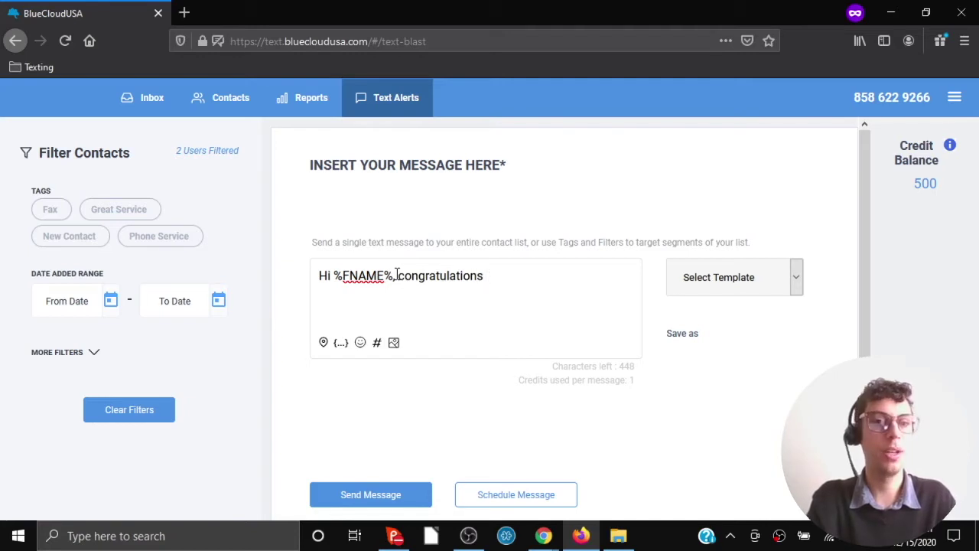
pyautogui.write('on b')
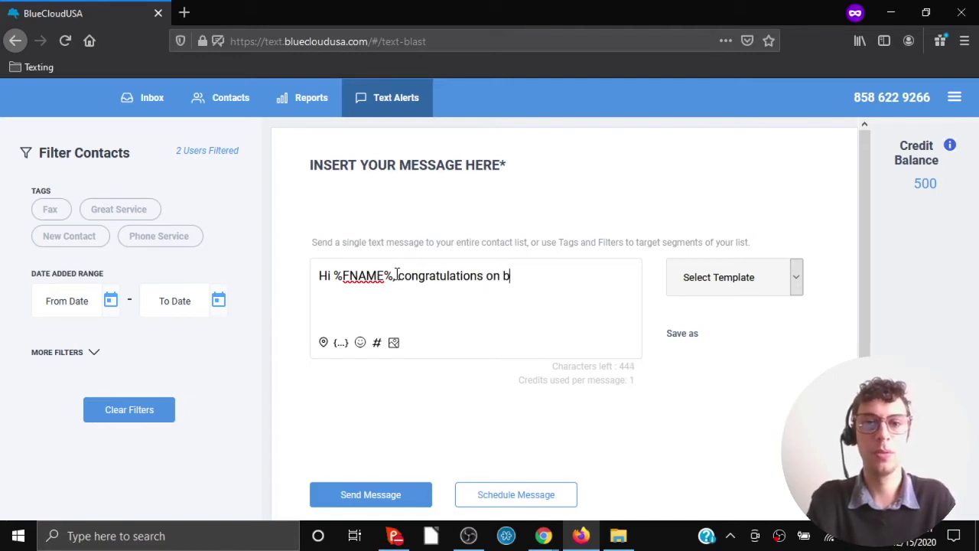
pyautogui.write('eing')
pyautogui.press('BackSpace')
pyautogui.press('BackSpace')
pyautogui.press('BackSpace')
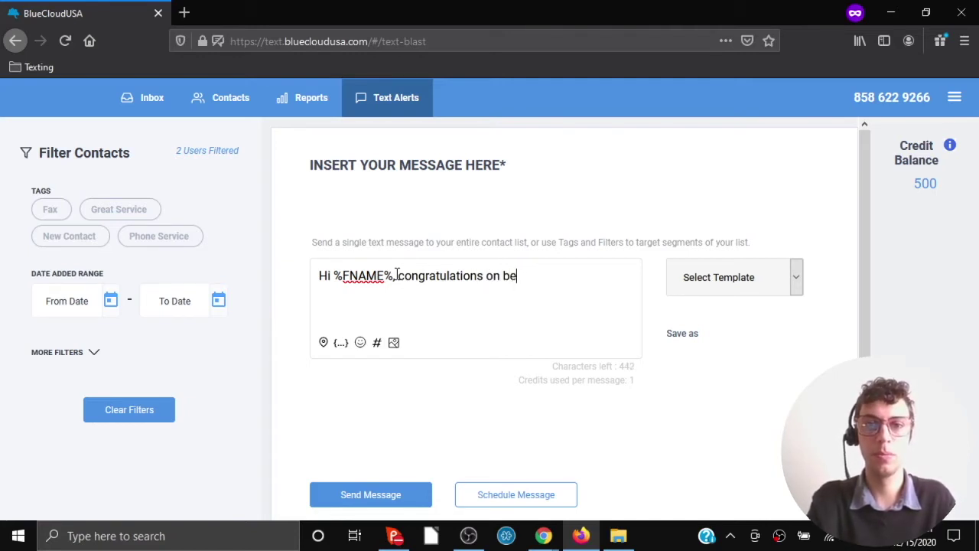
pyautogui.press('BackSpace')
pyautogui.press('BackSpace')
pyautogui.write('your new phone')
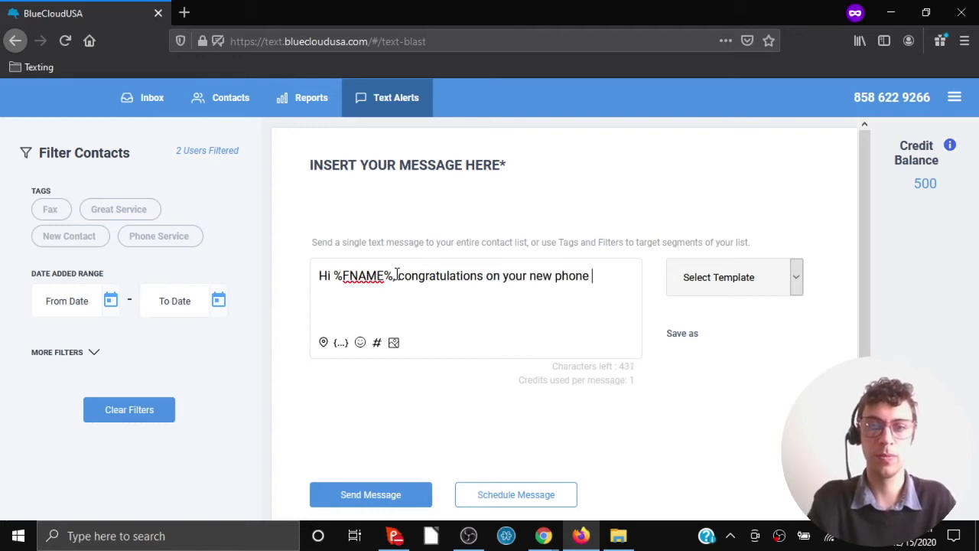
pyautogui.write(' system!')
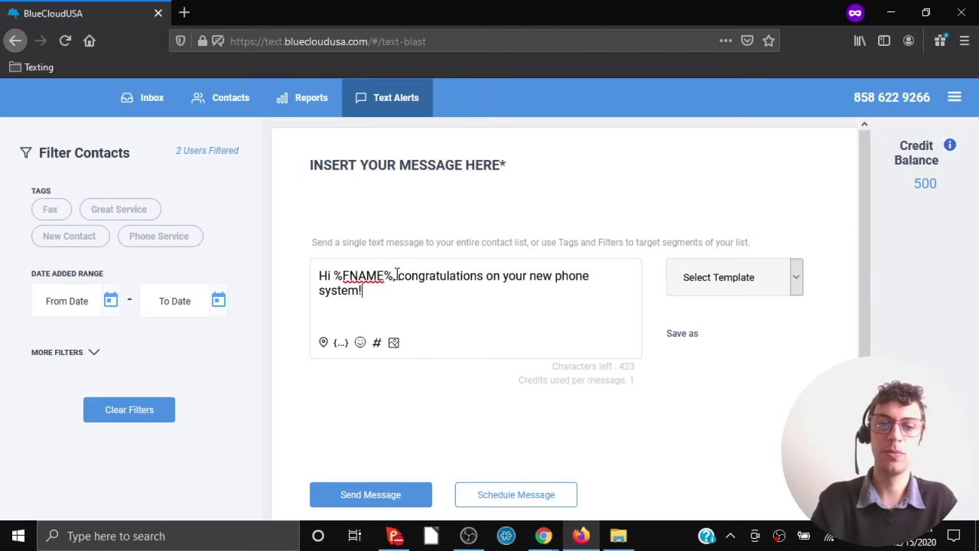
pyautogui.write(' lcom')
pyautogui.press('BackSpace')
pyautogui.press('BackSpace')
pyautogui.press('BackSpace')
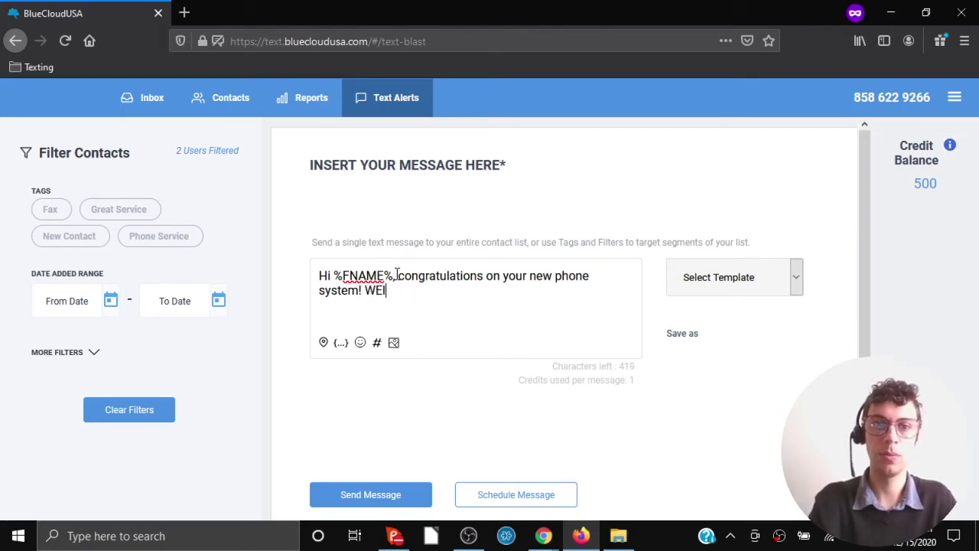
pyautogui.press('BackSpace')
pyautogui.write('elcome')
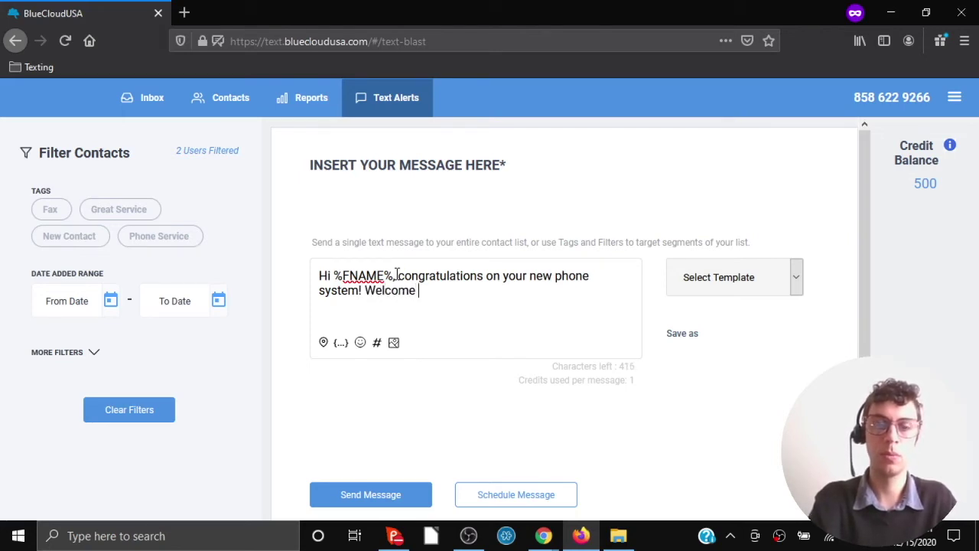
pyautogui.write(' to the group')
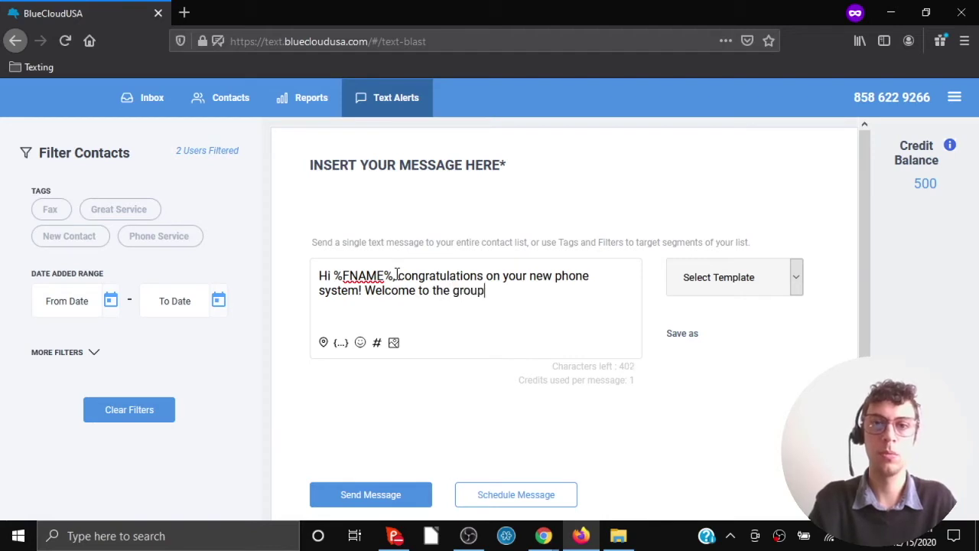
pyautogui.write('!')
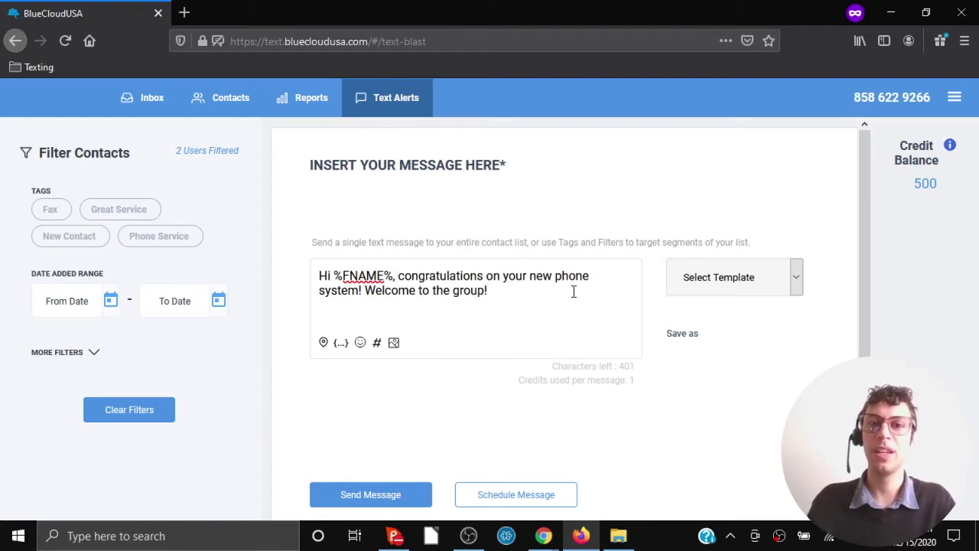
# Save the alert text as a new template named 'Welcome template 1'.
pyautogui.click(684, 336)
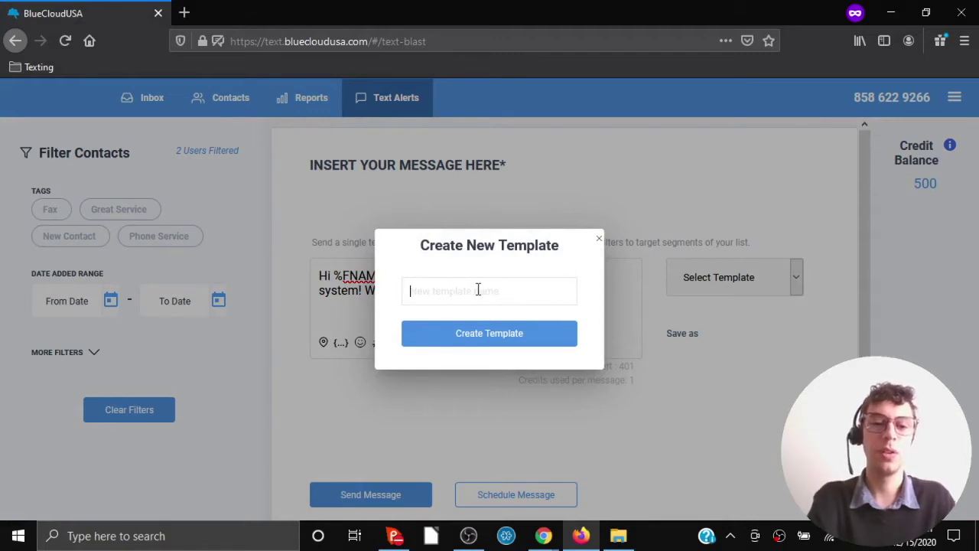
pyautogui.write('Welcome t')
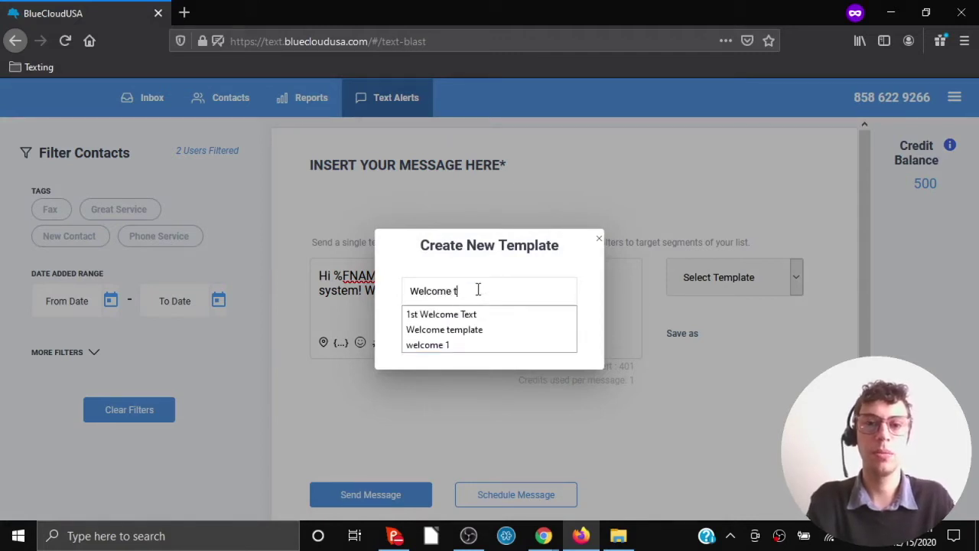
pyautogui.write('emplate 1')
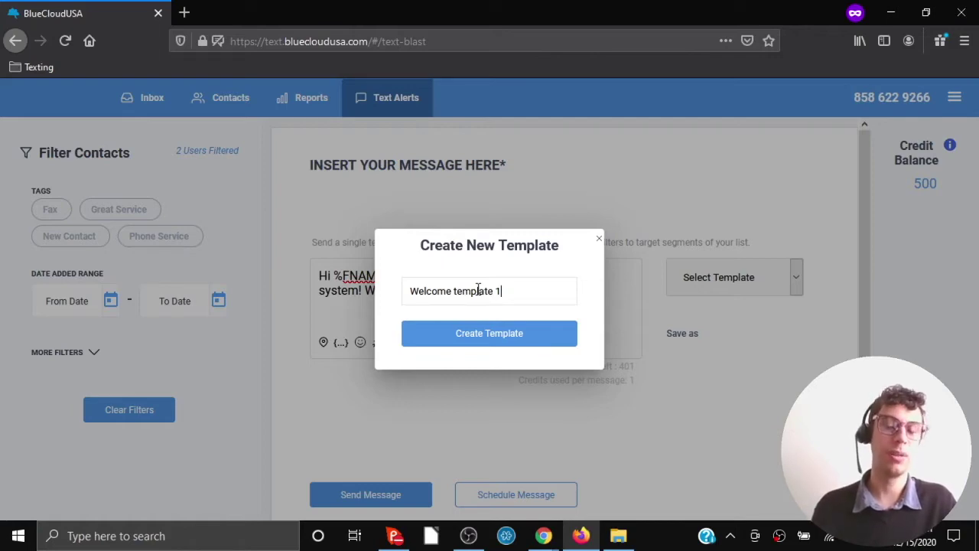
pyautogui.click(507, 338)
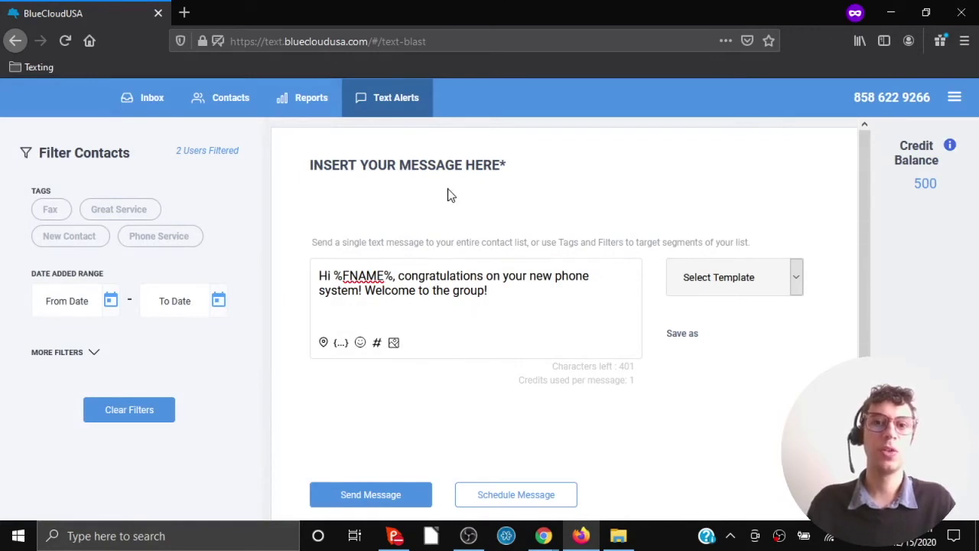
# Load Welcome template 1 into the BluecloudUSA Phone inbox conversation reply.
pyautogui.click(152, 98)
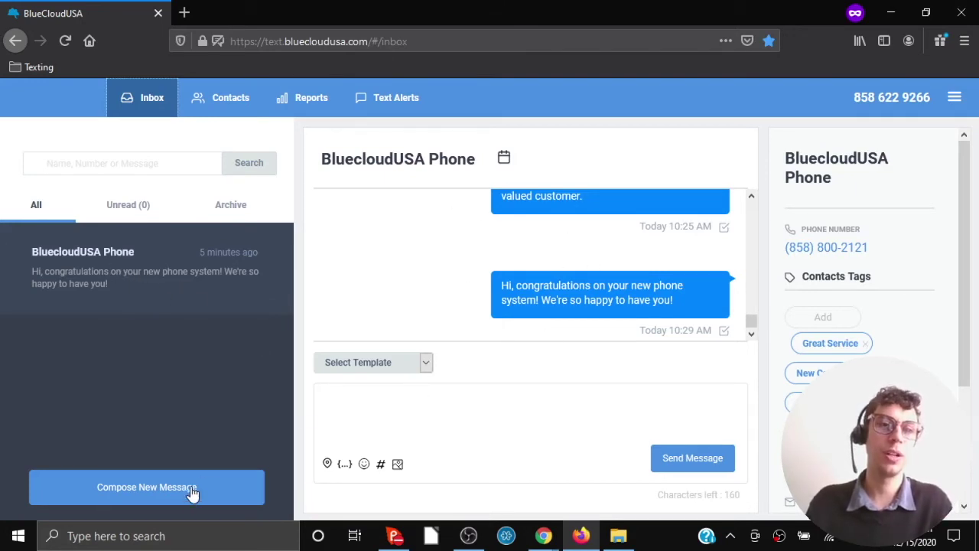
pyautogui.click(426, 363)
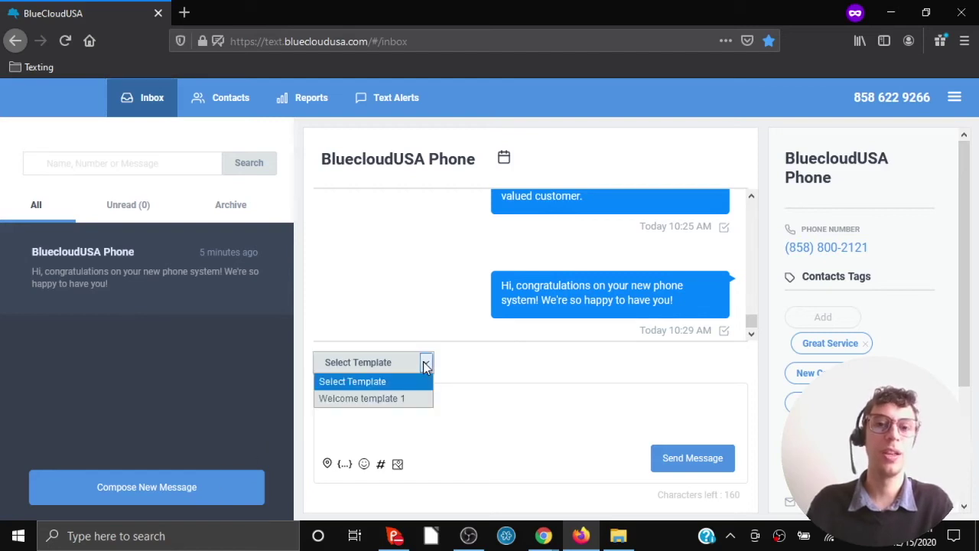
pyautogui.click(375, 399)
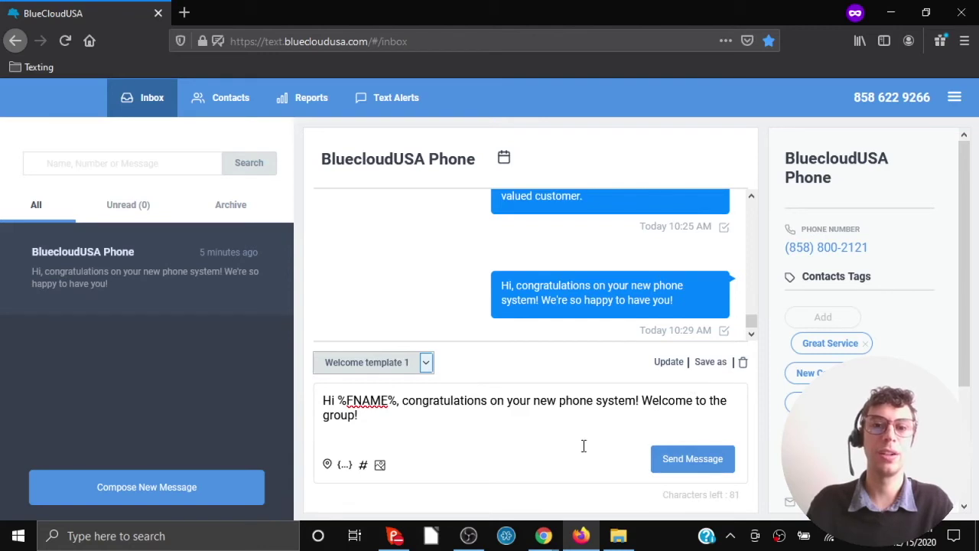
# Add an extra '!' after 'group!' and send the welcome text to BluecloudUSA Phone.
pyautogui.click(367, 414)
pyautogui.write('!')
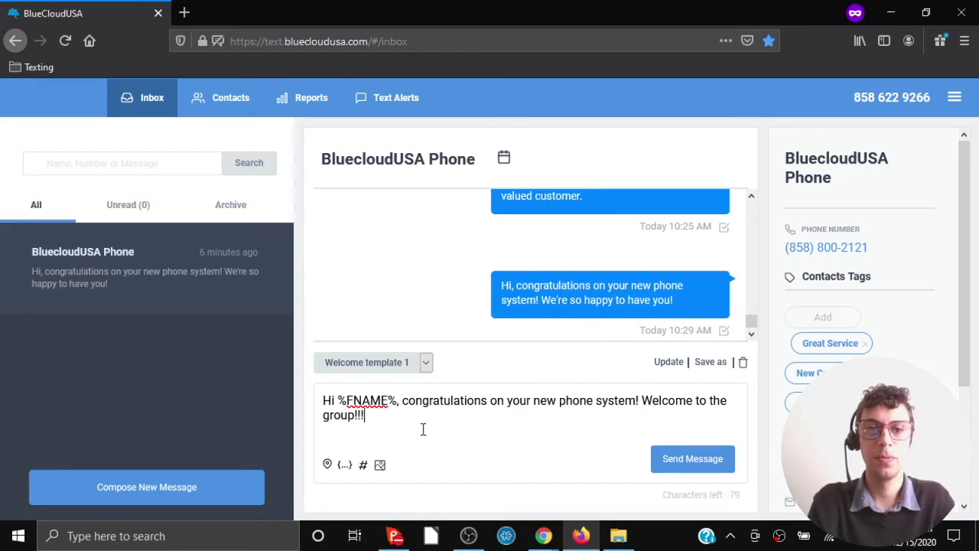
pyautogui.write('!!!')
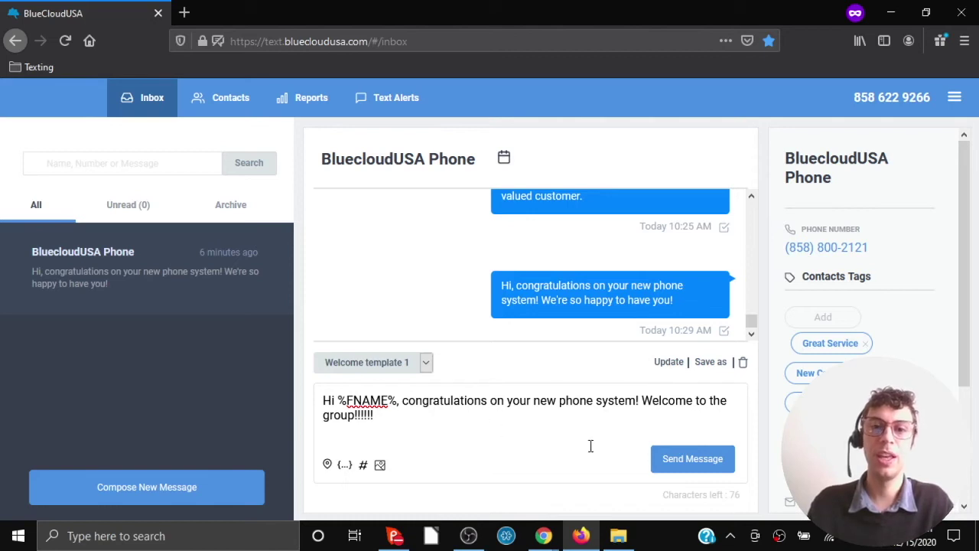
pyautogui.click(677, 459)
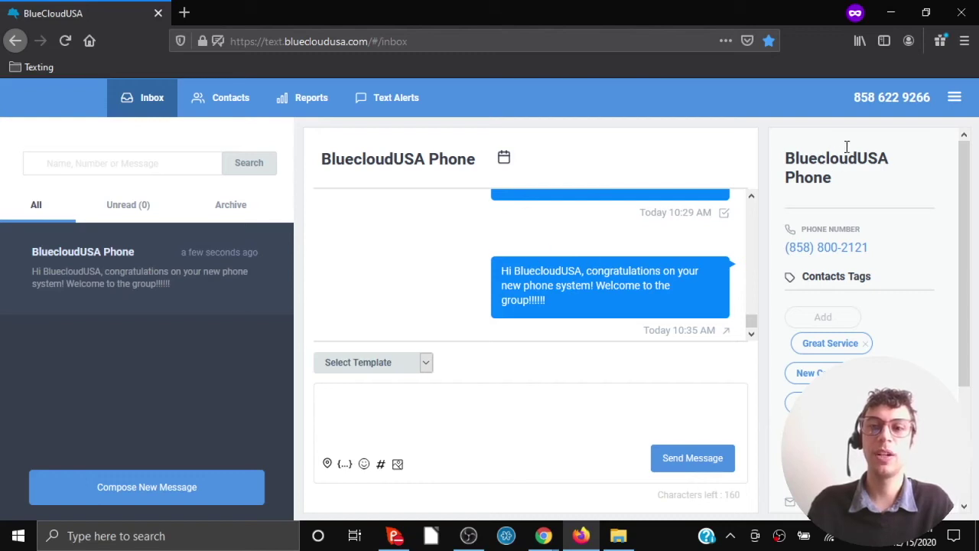
pyautogui.scroll(-1, 922, 365)
pyautogui.scroll(-1, 871, 348)
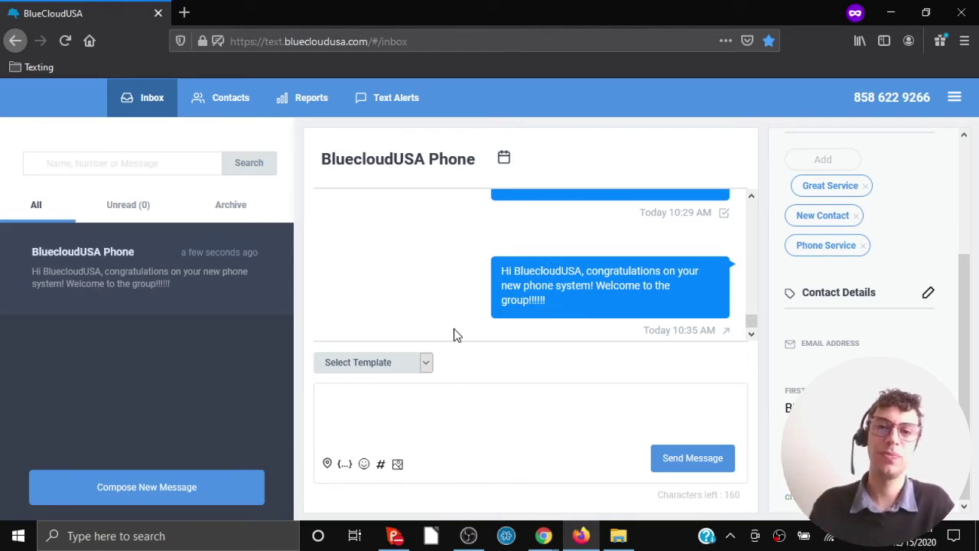
# Create a reminder for BluecloudUSA Phone on 16 December 2020, 1pm, using Welcome template 1.
pyautogui.click(504, 160)
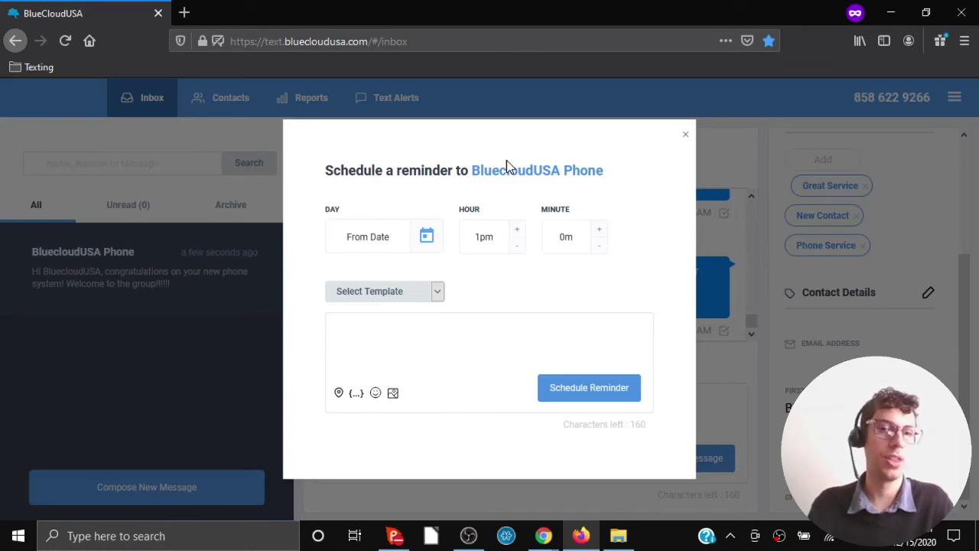
pyautogui.click(427, 236)
pyautogui.click(438, 425)
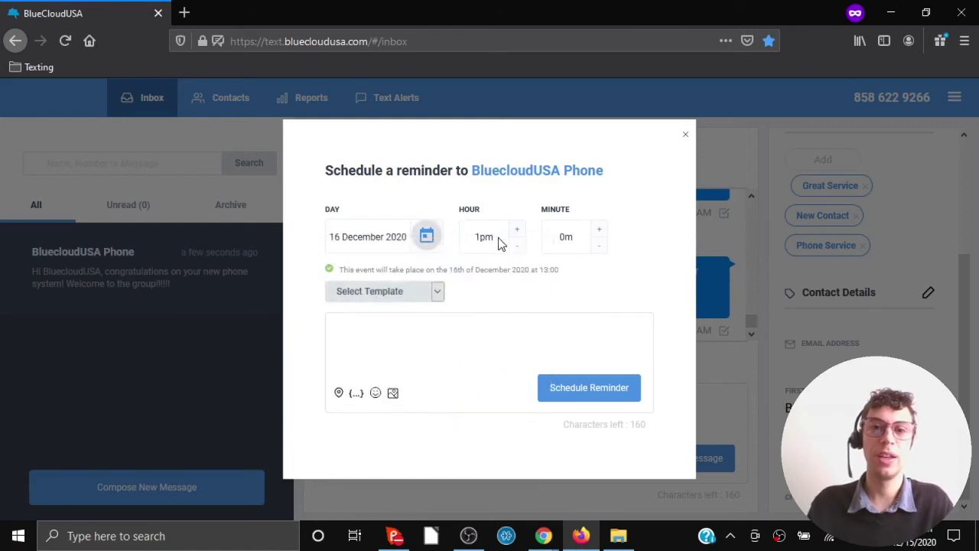
pyautogui.click(439, 293)
pyautogui.click(428, 327)
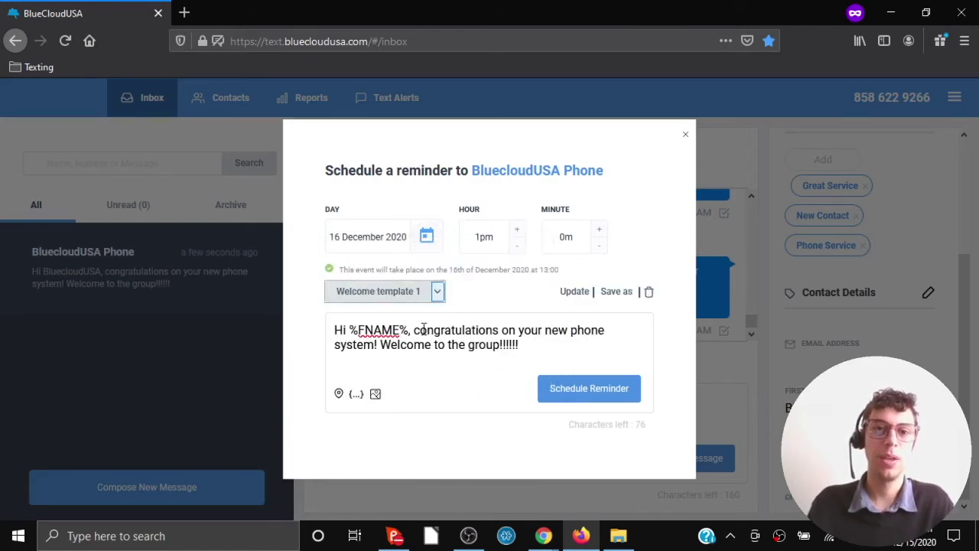
pyautogui.click(593, 393)
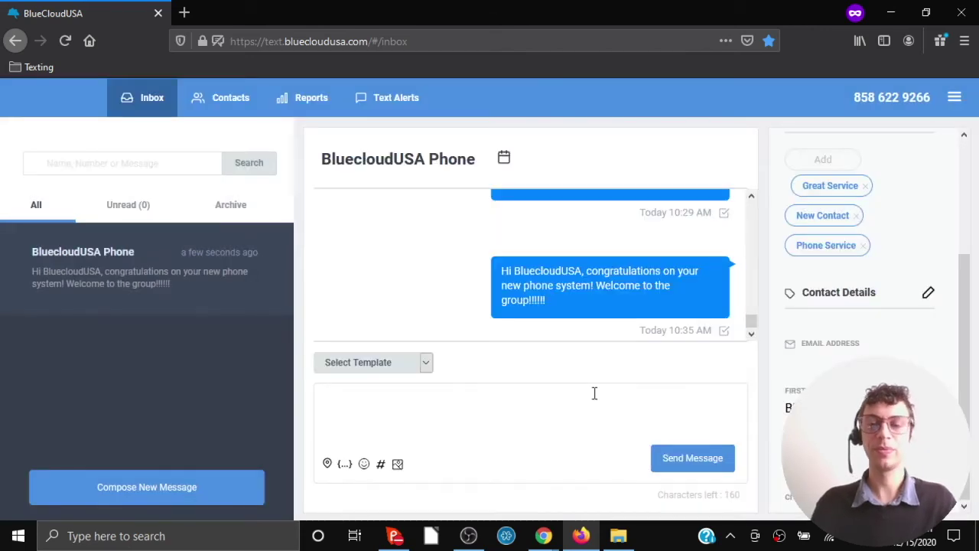
# View the Scheduled Tasks report showing the welcome message due 12/16/2020 at 1:00 PM.
pyautogui.scroll(2, 572, 264)
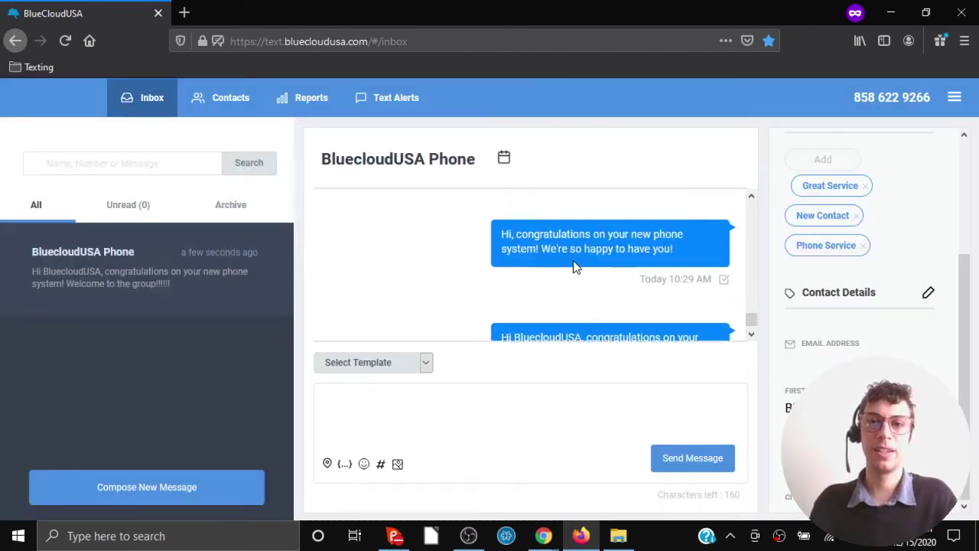
pyautogui.scroll(-2, 568, 266)
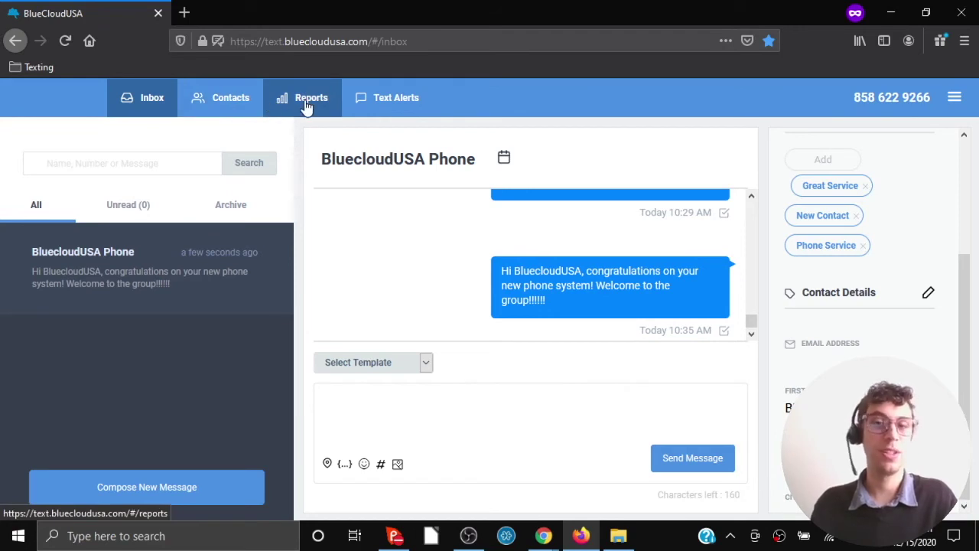
pyautogui.click(306, 108)
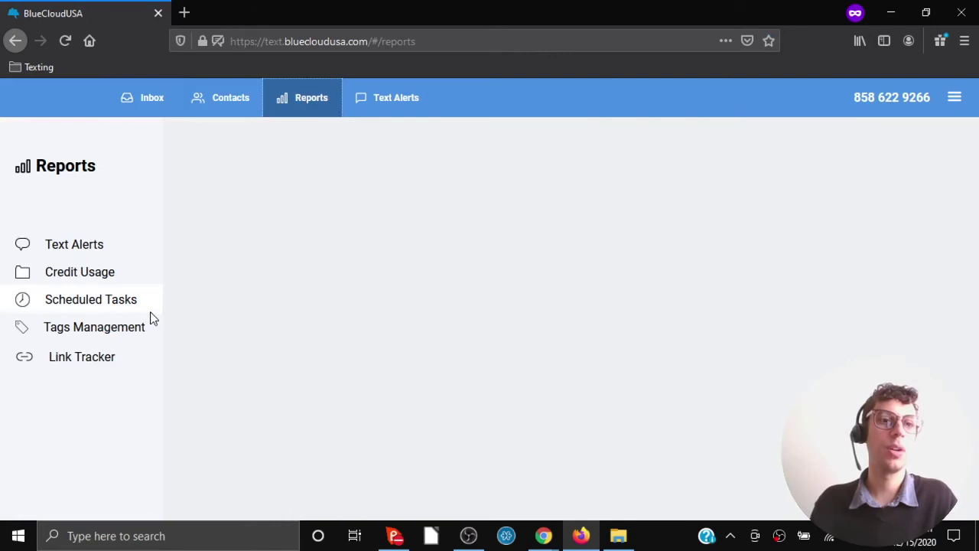
pyautogui.click(88, 304)
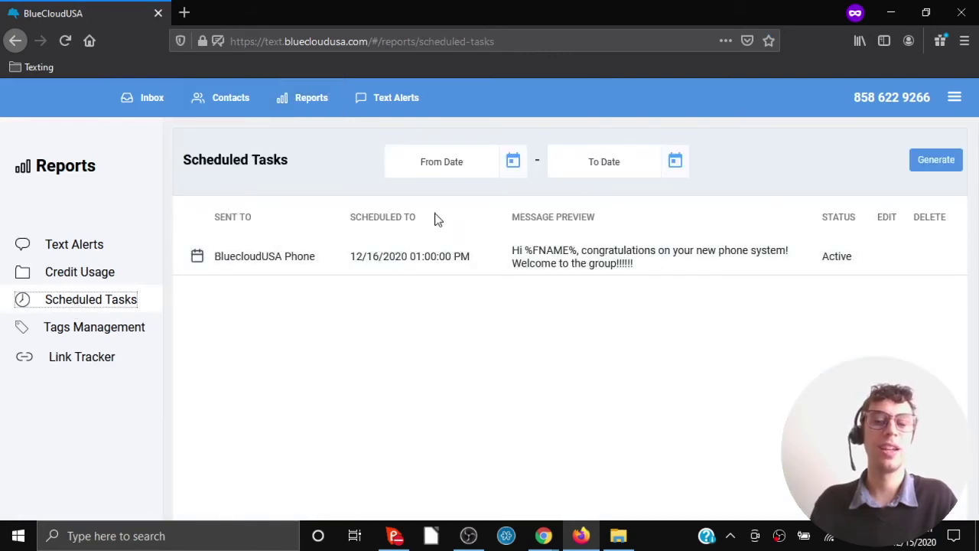
pyautogui.moveTo(523, 257)
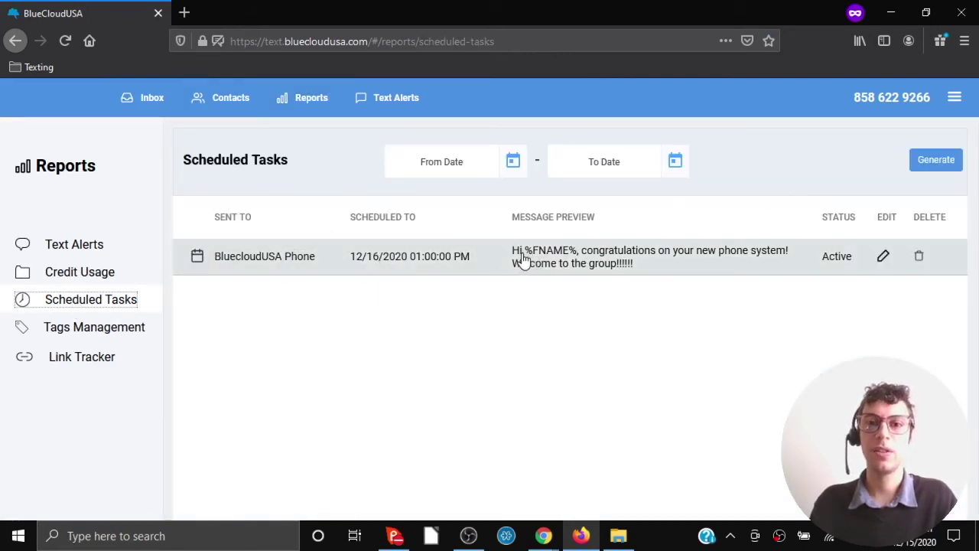
pyautogui.click(383, 110)
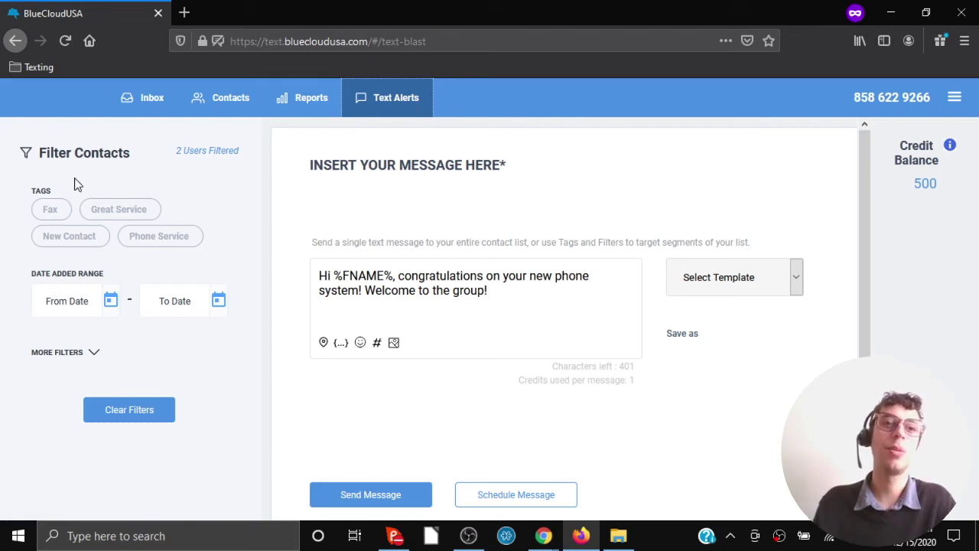
# Filter blast recipients to the Great Service tag: 2 contacts, 2 credits.
pyautogui.click(104, 217)
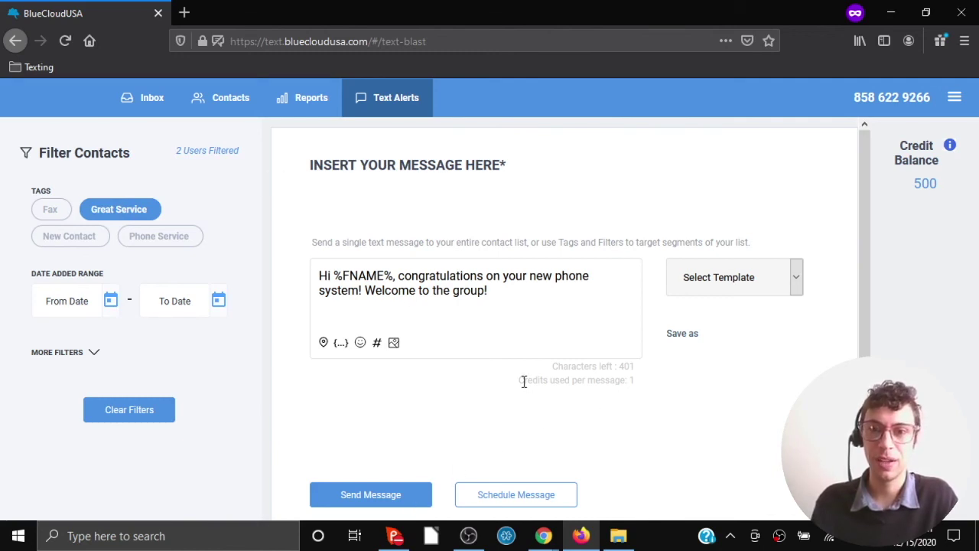
pyautogui.moveTo(519, 380); pyautogui.dragTo(641, 388)
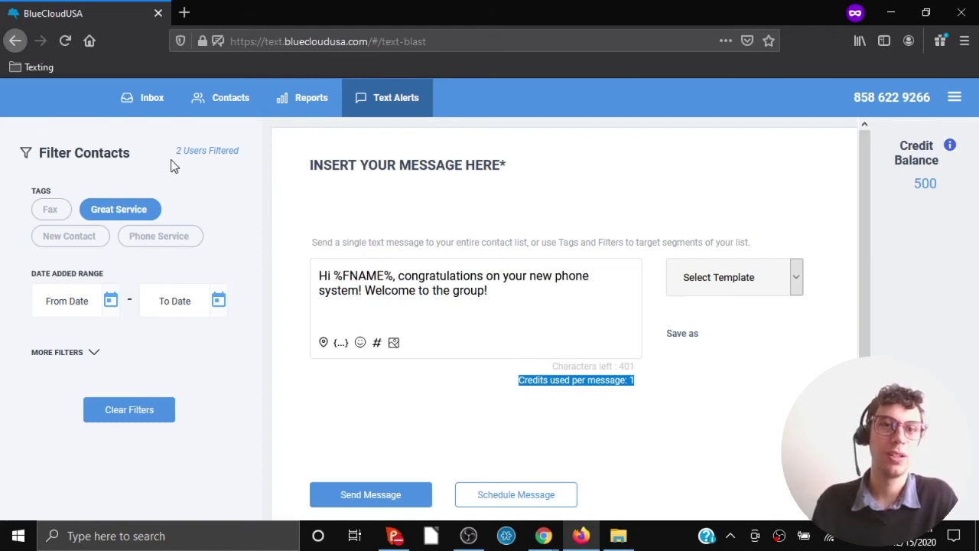
pyautogui.moveTo(175, 151); pyautogui.dragTo(190, 150)
pyautogui.click(471, 172)
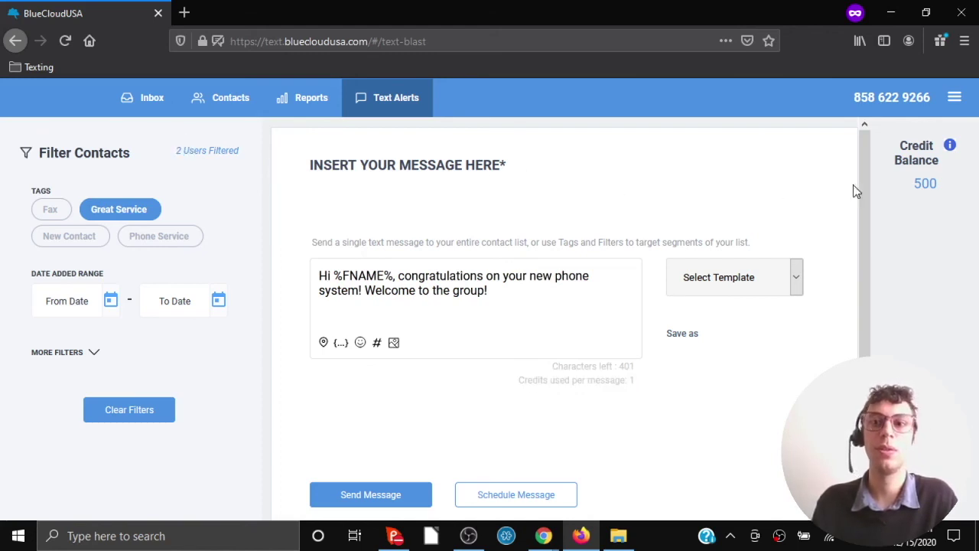
# Send the welcome message to the two Great Service contacts, confirming the 2-credit cost.
pyautogui.click(388, 498)
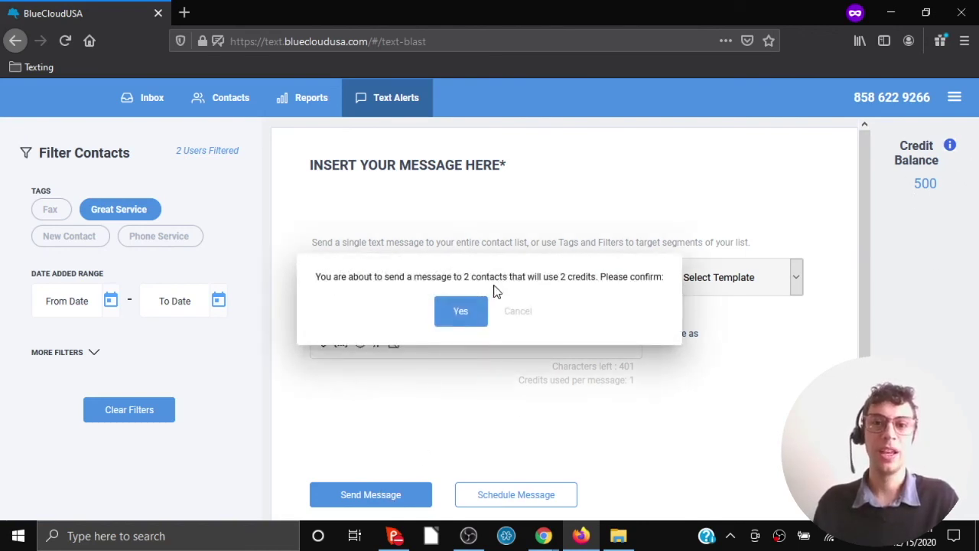
pyautogui.click(461, 317)
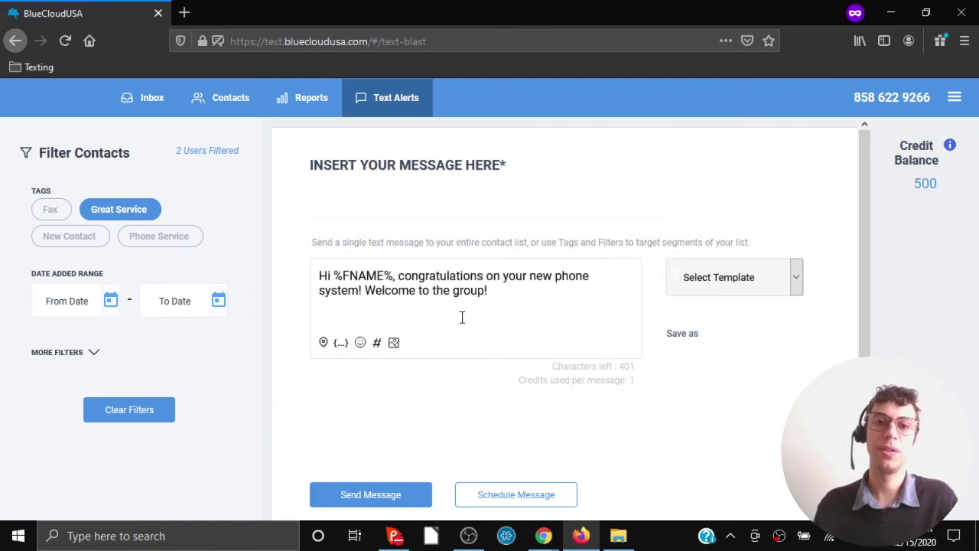